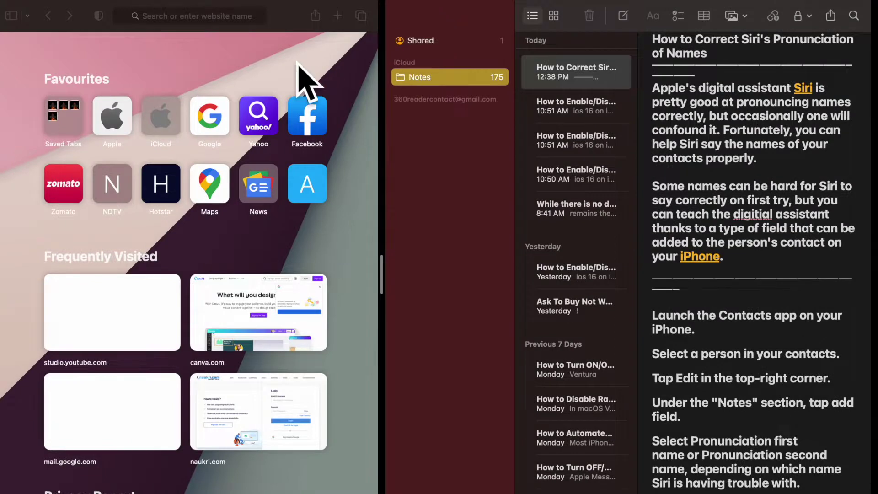
# Swap Notes and Safari between Split View sides and drag the divider to widen Safari.
pyautogui.moveTo(482, 31); pyautogui.dragTo(103, 151)
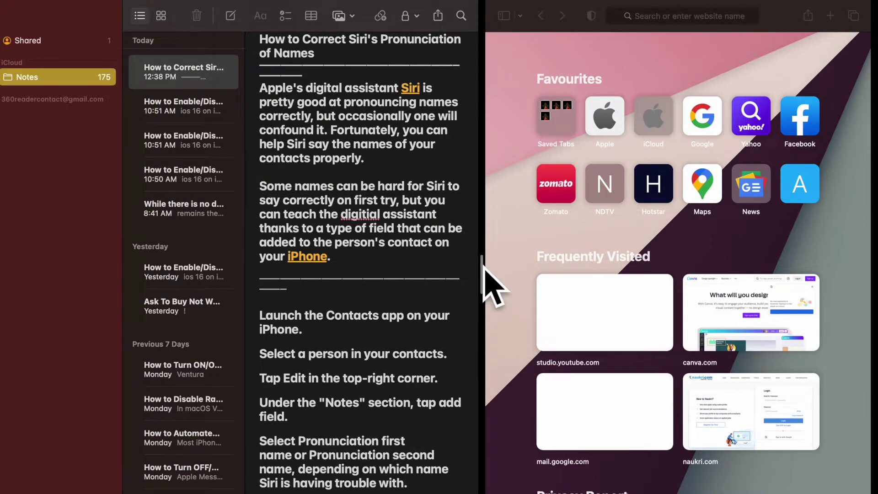
pyautogui.moveTo(484, 268)
pyautogui.mouseDown()
pyautogui.moveTo(382, 288)
pyautogui.moveTo(311, 240)
pyautogui.moveTo(379, 281)
pyautogui.moveTo(289, 298)
pyautogui.moveTo(542, 277)
pyautogui.moveTo(344, 291)
pyautogui.moveTo(263, 308)
pyautogui.moveTo(494, 300)
pyautogui.moveTo(249, 334)
pyautogui.moveTo(514, 320)
pyautogui.moveTo(400, 341)
pyautogui.moveTo(304, 343)
pyautogui.moveTo(411, 342)
pyautogui.moveTo(343, 350)
pyautogui.moveTo(388, 345)
pyautogui.moveTo(370, 349)
pyautogui.mouseUp()
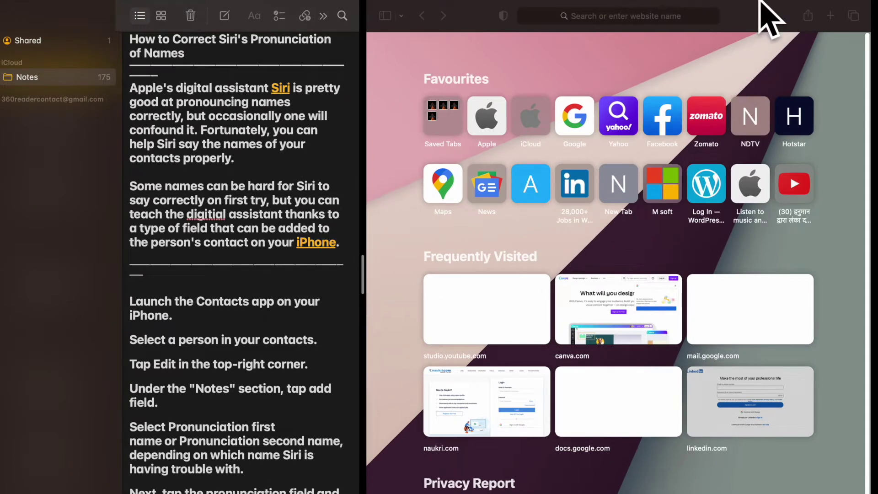
pyautogui.moveTo(762, 38); pyautogui.dragTo(382, 156)
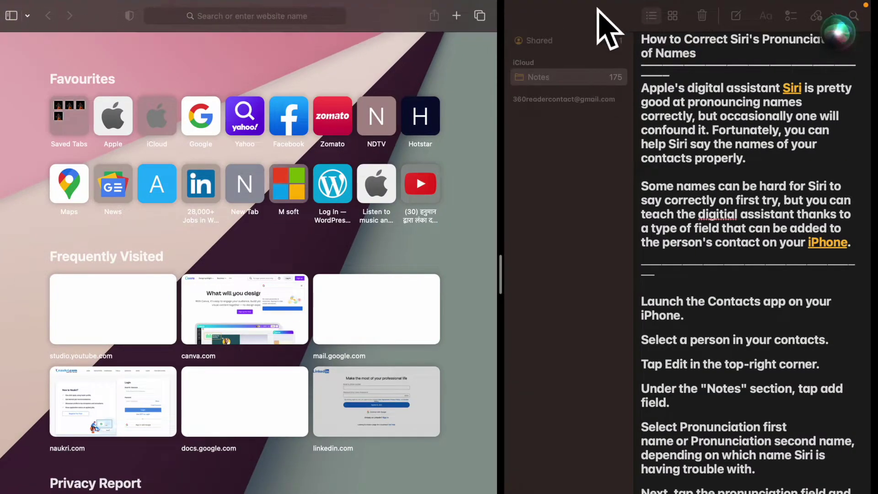
pyautogui.click(521, 51)
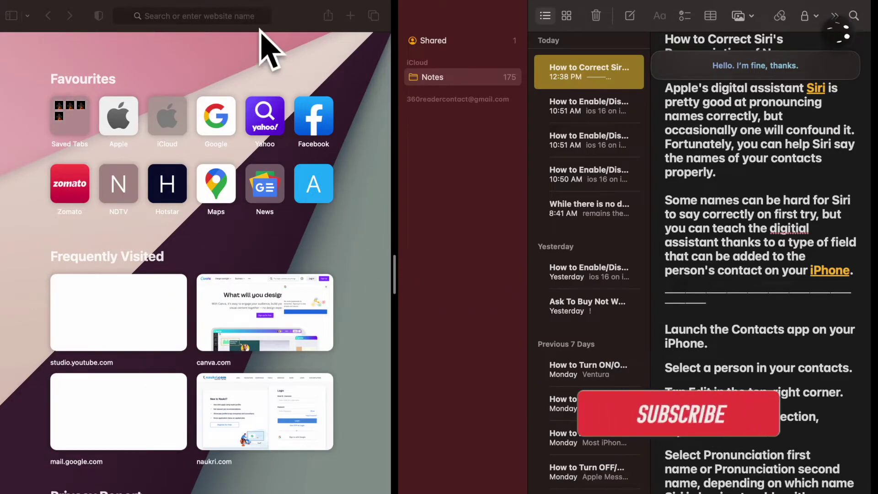
# Move Safari right then Notes back right, widening Safari's pane along the way.
pyautogui.moveTo(292, 27); pyautogui.dragTo(738, 89)
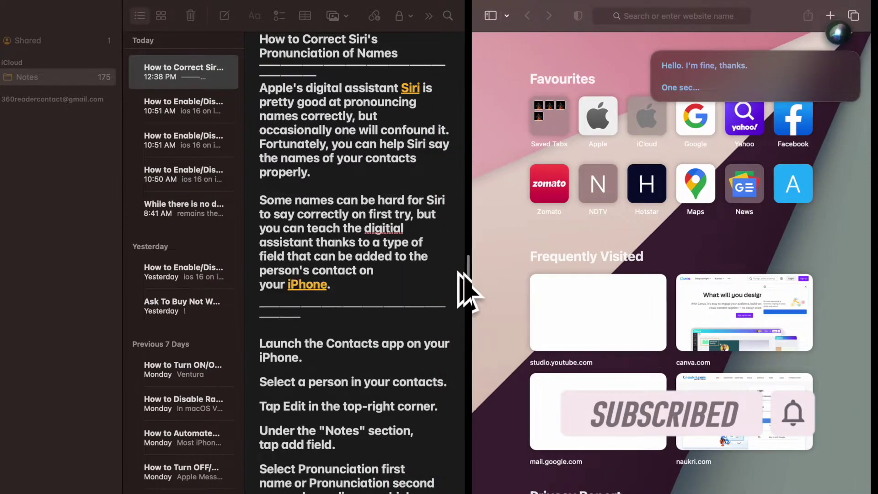
pyautogui.moveTo(469, 282)
pyautogui.mouseDown()
pyautogui.moveTo(371, 288)
pyautogui.moveTo(360, 277)
pyautogui.mouseUp()
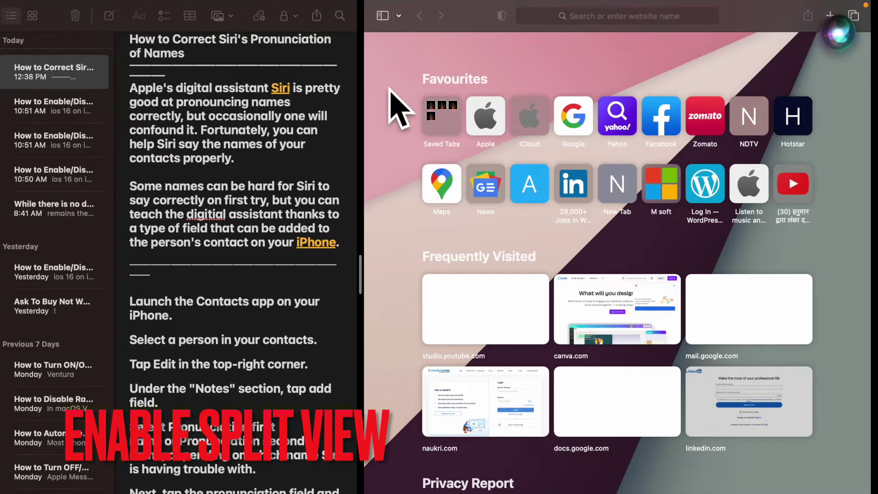
pyautogui.moveTo(282, 4)
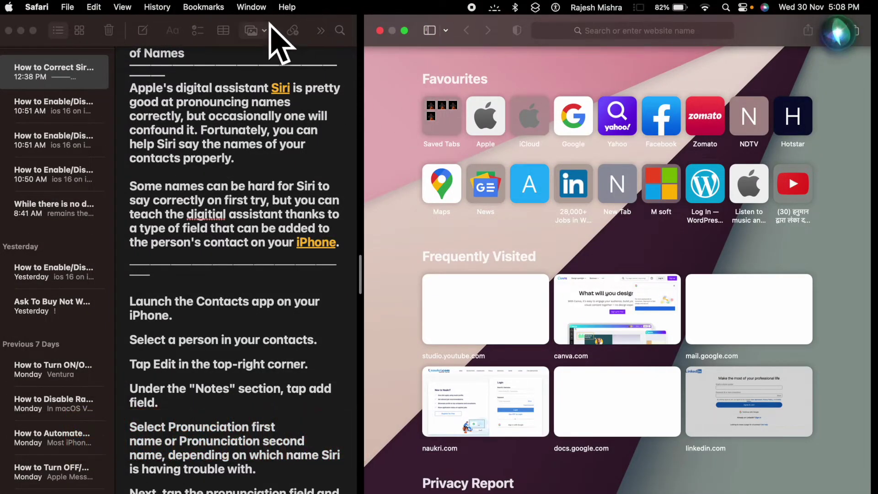
pyautogui.moveTo(284, 42)
pyautogui.mouseDown()
pyautogui.moveTo(613, 107)
pyautogui.moveTo(808, 85)
pyautogui.mouseUp()
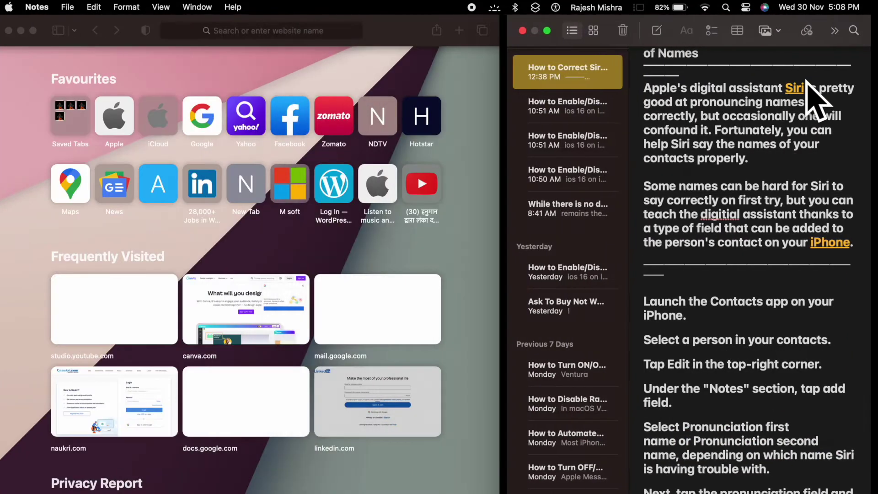
pyautogui.click(764, 6)
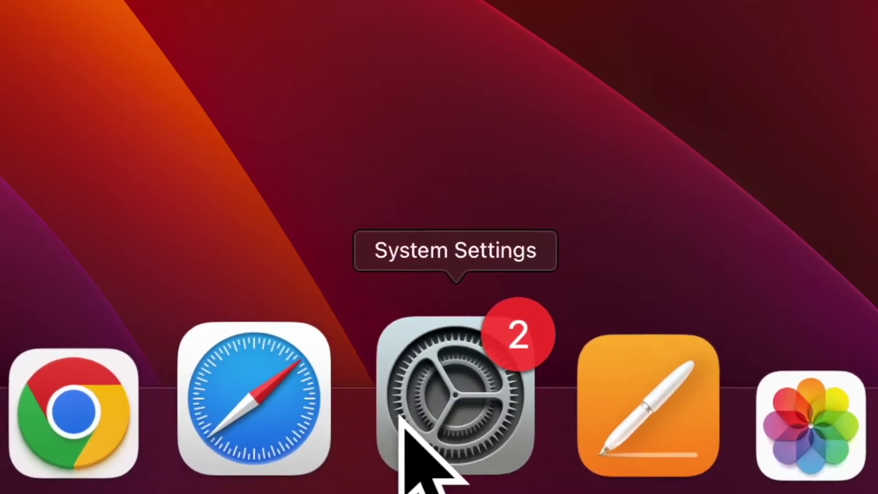
# In Desktop & Dock settings, turn off 'Displays have separate Spaces' under Mission Control.
pyautogui.click(456, 433)
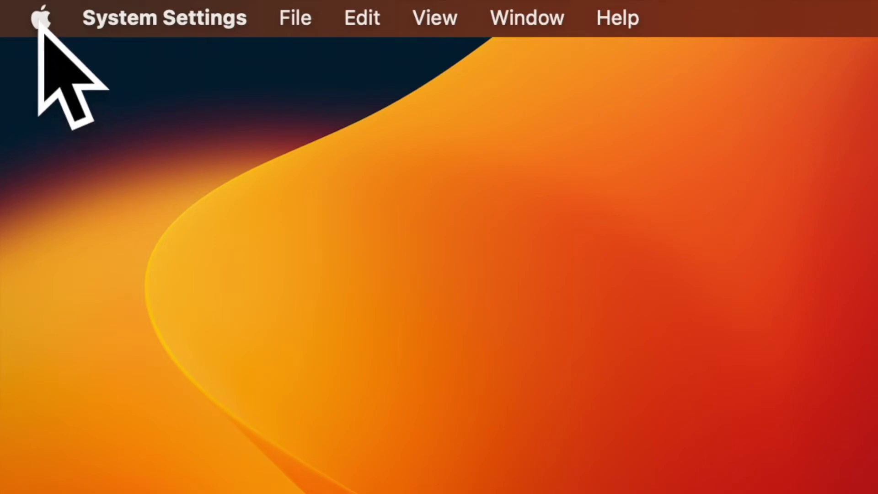
pyautogui.click(41, 17)
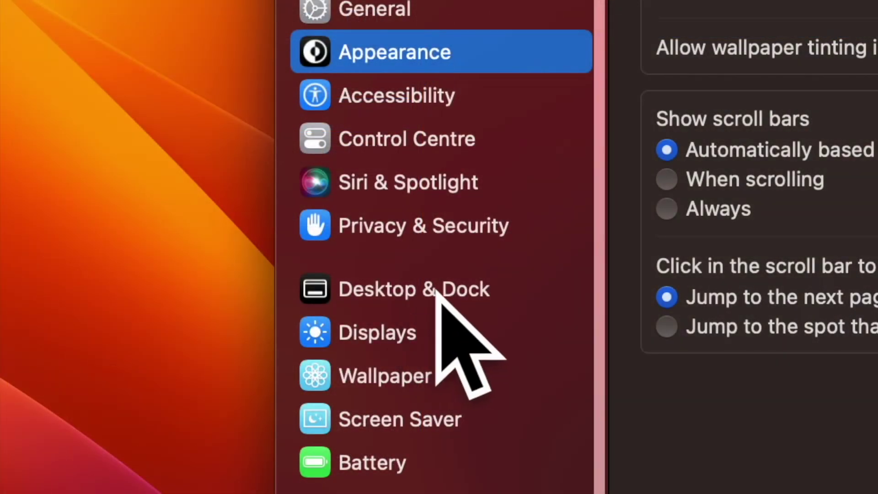
pyautogui.click(400, 292)
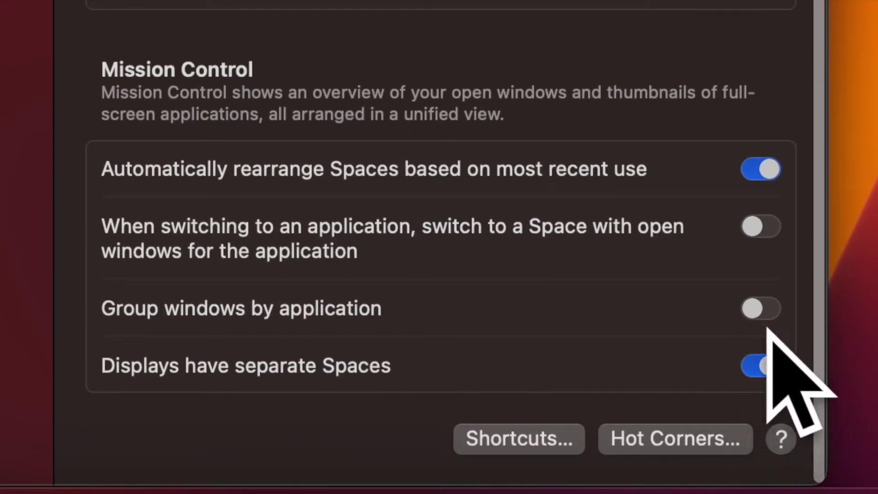
pyautogui.click(762, 366)
pyautogui.click(762, 366)
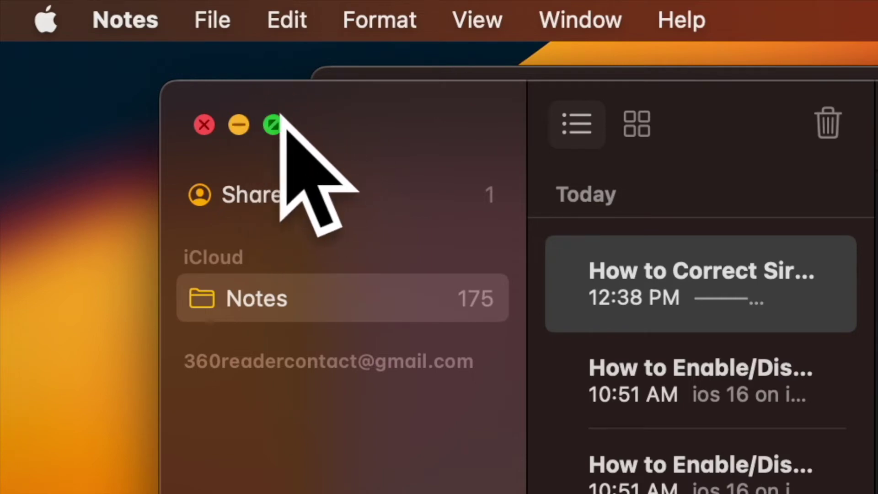
pyautogui.moveTo(97, 44)
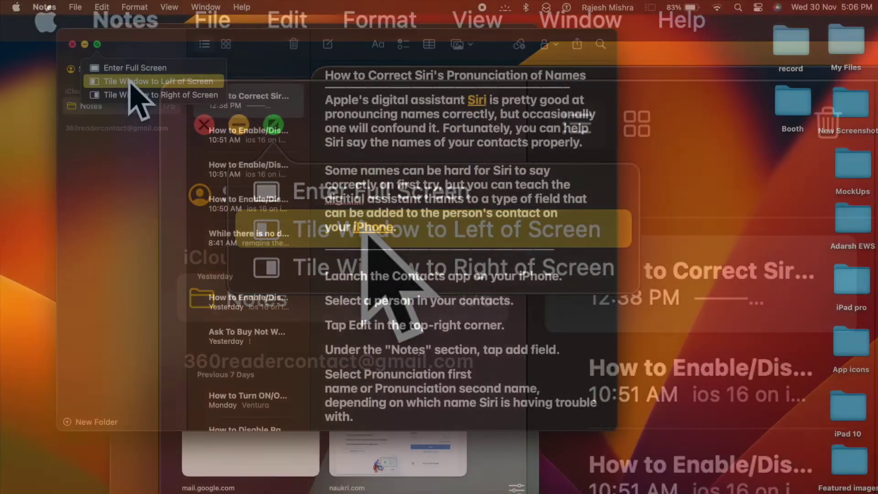
# Tile Notes on the left and Safari on the right, then widen the Notes pane.
pyautogui.click(137, 98)
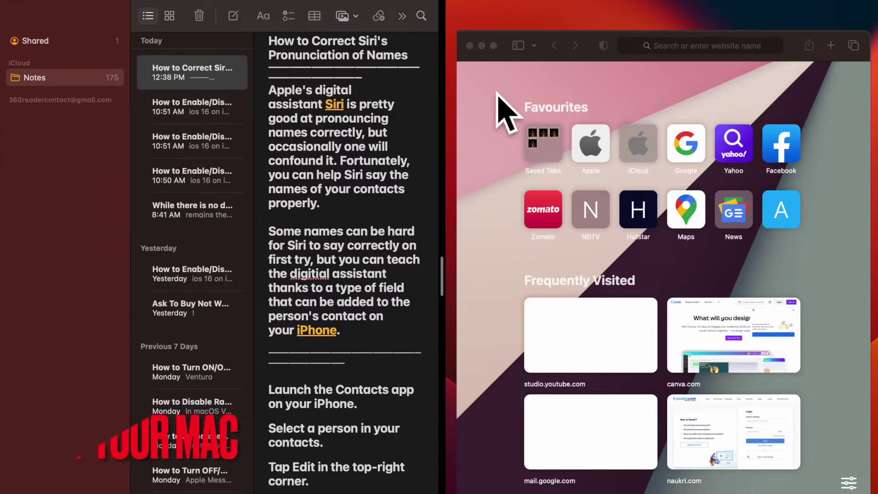
pyautogui.click(500, 109)
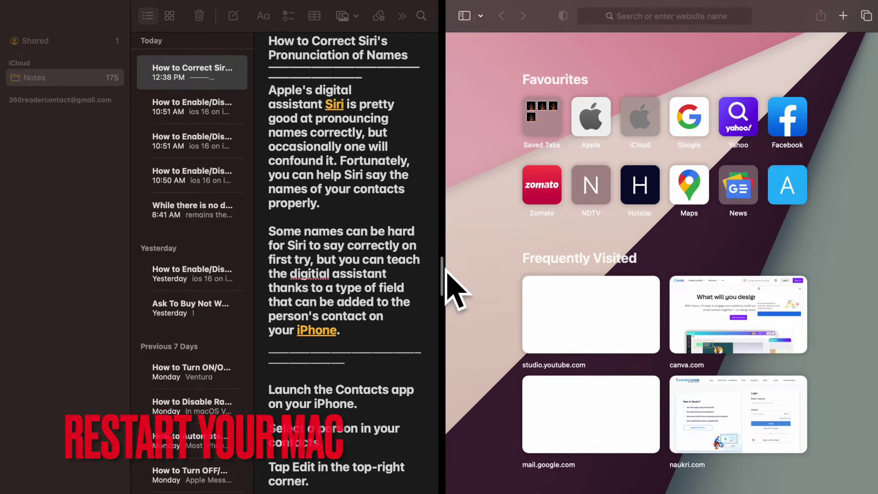
pyautogui.scroll(-1, 443, 271)
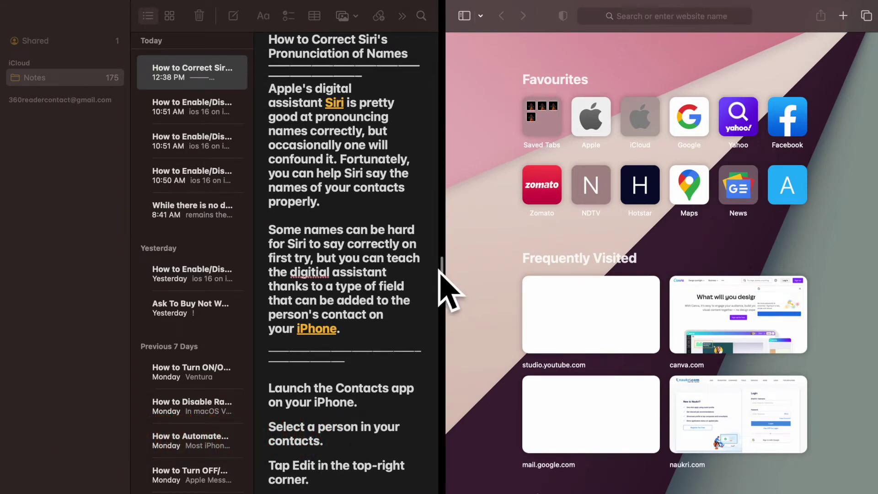
pyautogui.moveTo(439, 270)
pyautogui.mouseDown()
pyautogui.moveTo(492, 279)
pyautogui.moveTo(263, 295)
pyautogui.mouseUp()
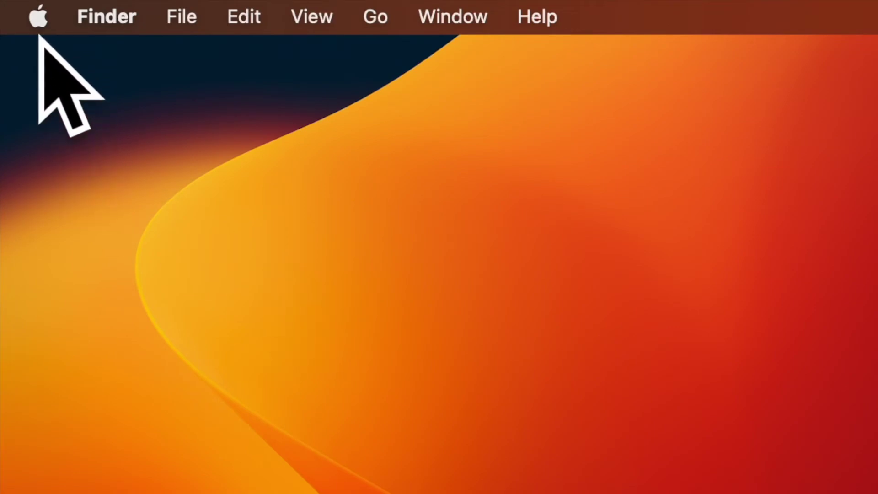
# Restart from the Apple menu, then narrow Safari so Notes shows its folder sidebar.
pyautogui.click(36, 17)
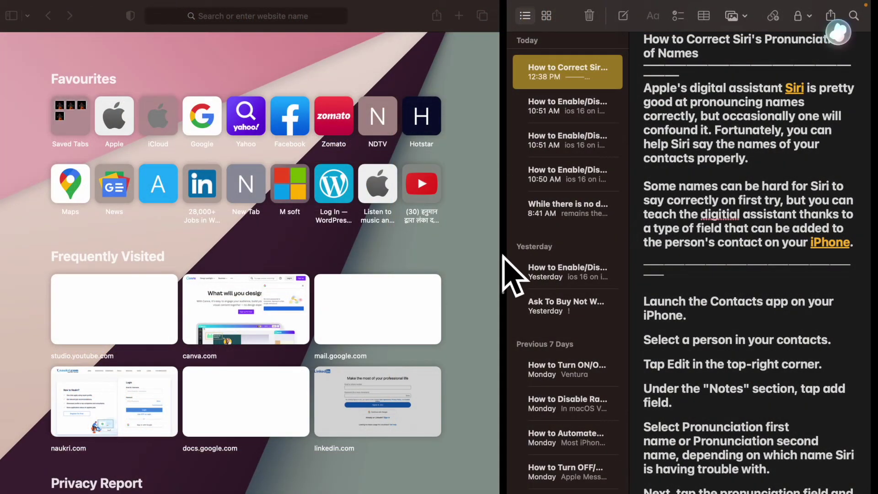
pyautogui.moveTo(504, 267)
pyautogui.mouseDown()
pyautogui.moveTo(402, 290)
pyautogui.moveTo(328, 278)
pyautogui.mouseUp()
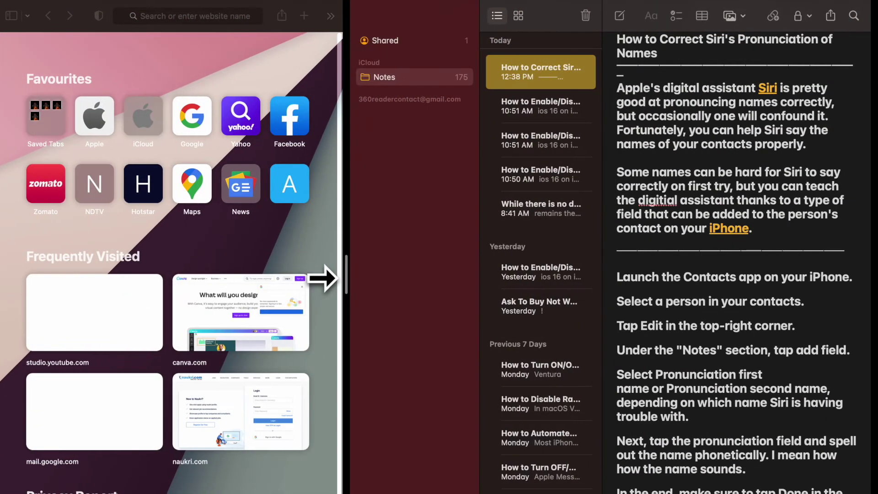
pyautogui.scroll(-3, 347, 285)
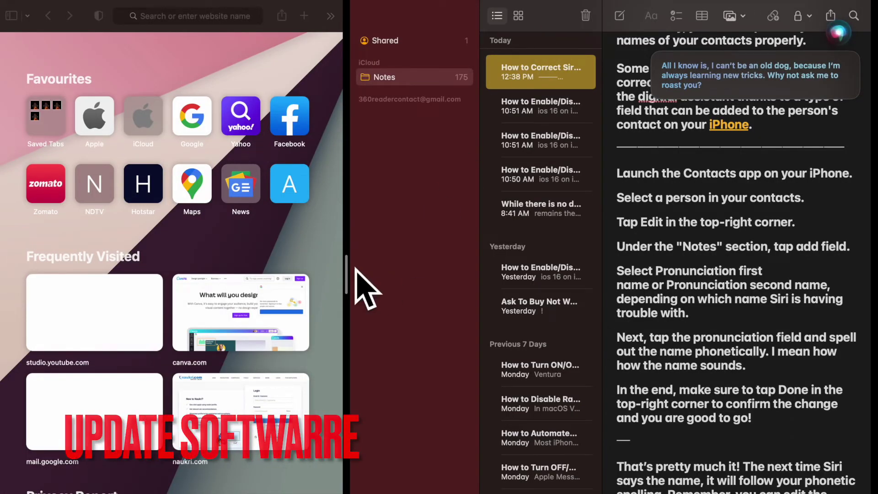
pyautogui.moveTo(349, 278); pyautogui.dragTo(352, 273)
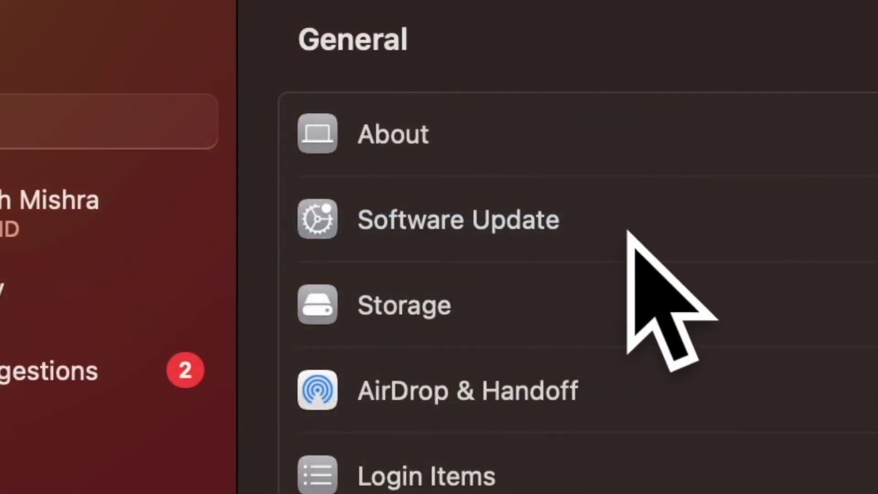
# Start a Software Update check from the General settings pane.
pyautogui.click(615, 230)
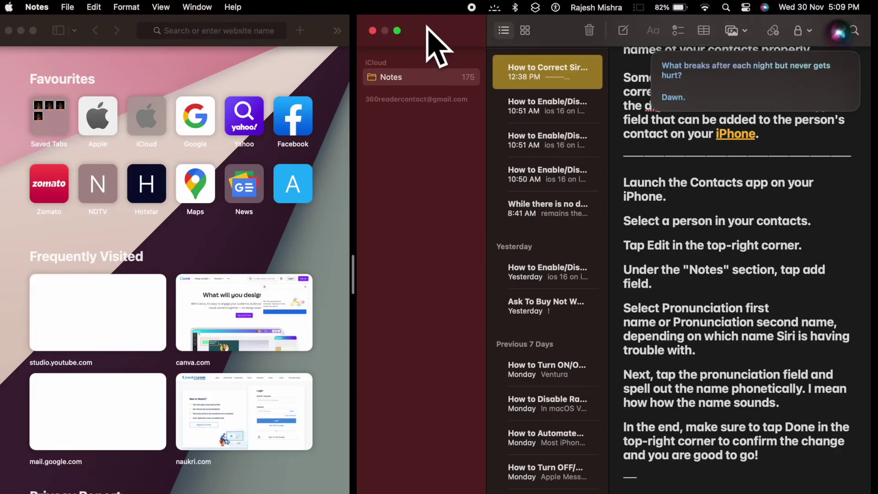
pyautogui.moveTo(429, 41); pyautogui.dragTo(176, 98)
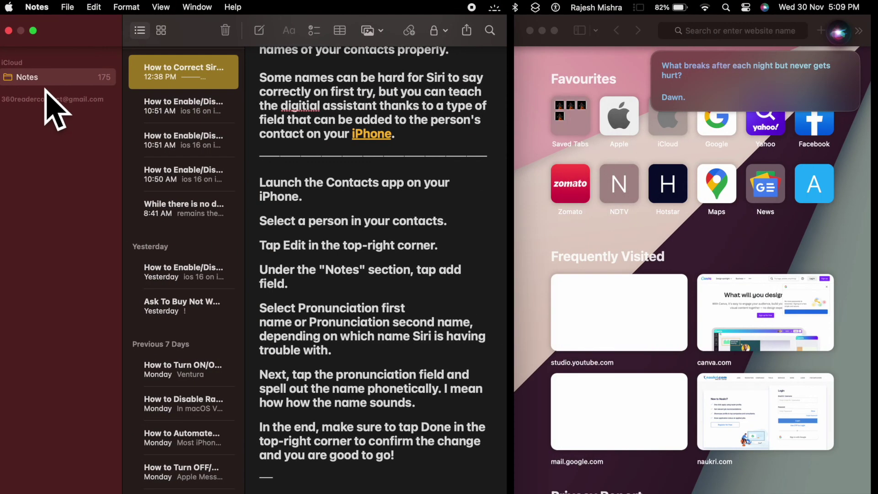
pyautogui.scroll(2, 255, 120)
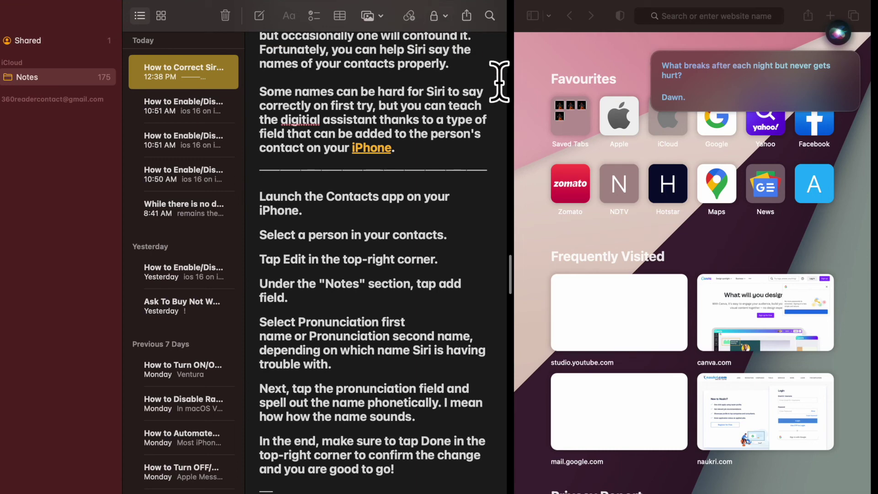
pyautogui.tripleClick(495, 179)
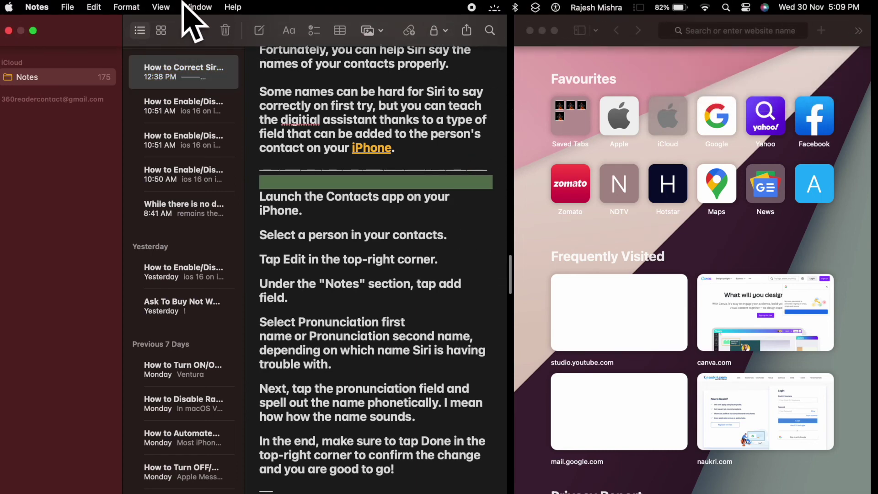
pyautogui.moveTo(195, 45); pyautogui.dragTo(563, 108)
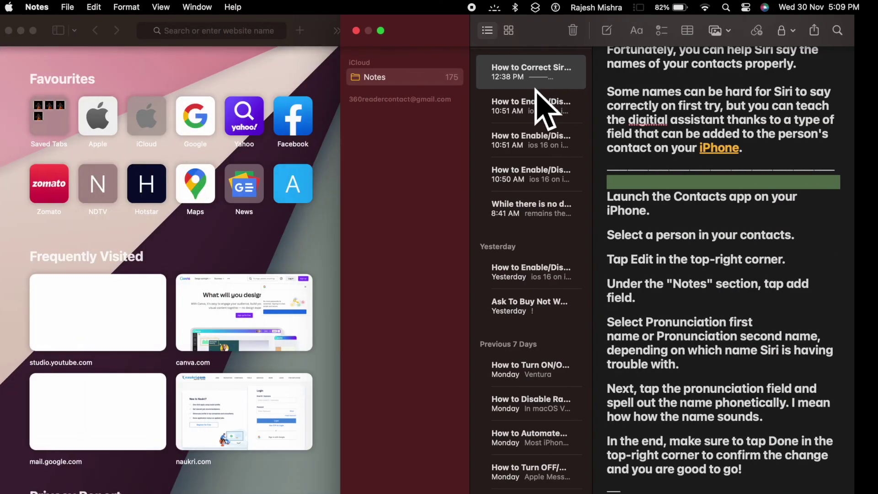